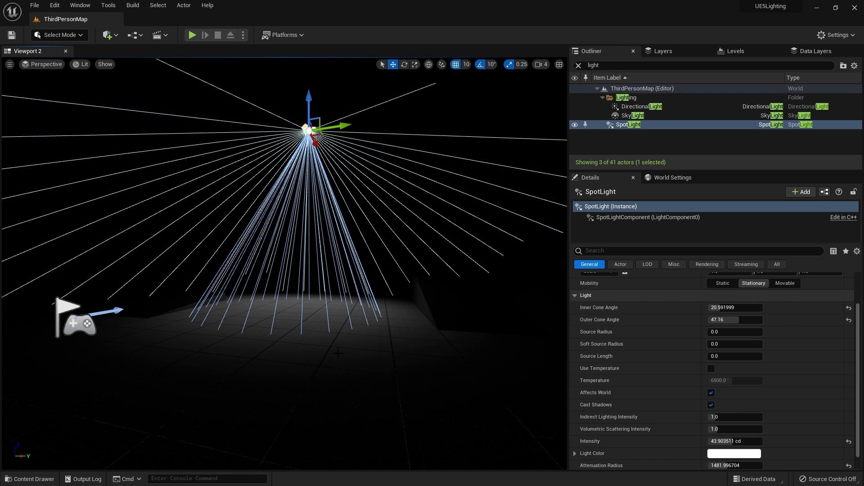
Deselect the spotlight and add a point light to the level.
left_click(337, 353)
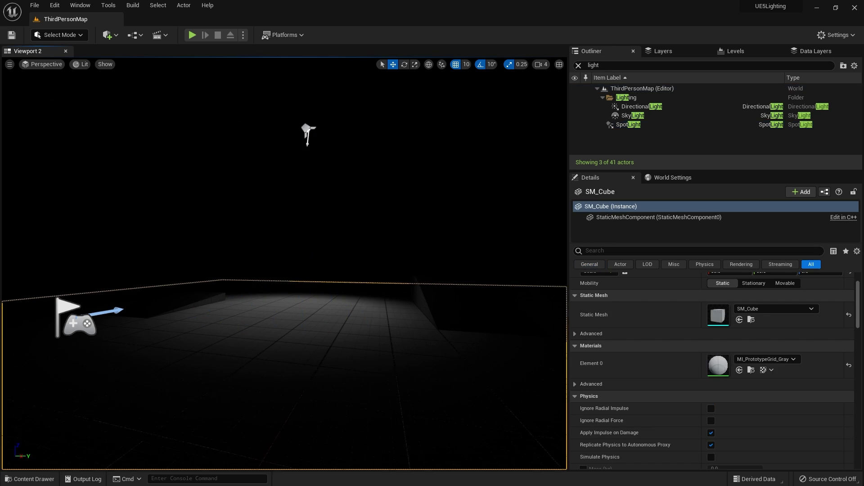
left_click(110, 34)
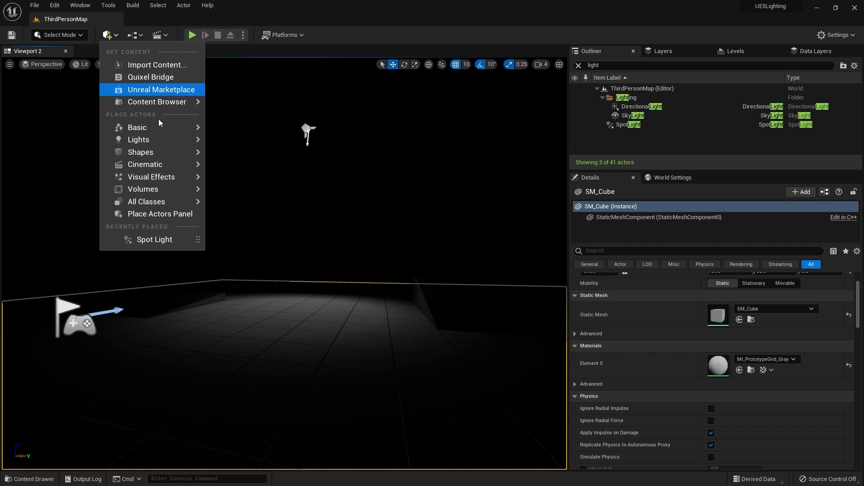
mouse_move(159, 137)
left_click(270, 157)
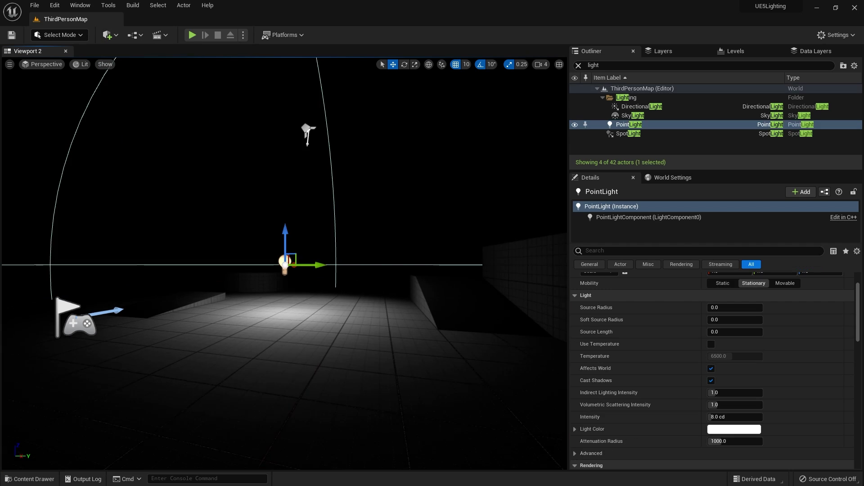
Set the point light's color to red with a saturation of about 0.95.
right_click_drag(337, 318, 266, 315)
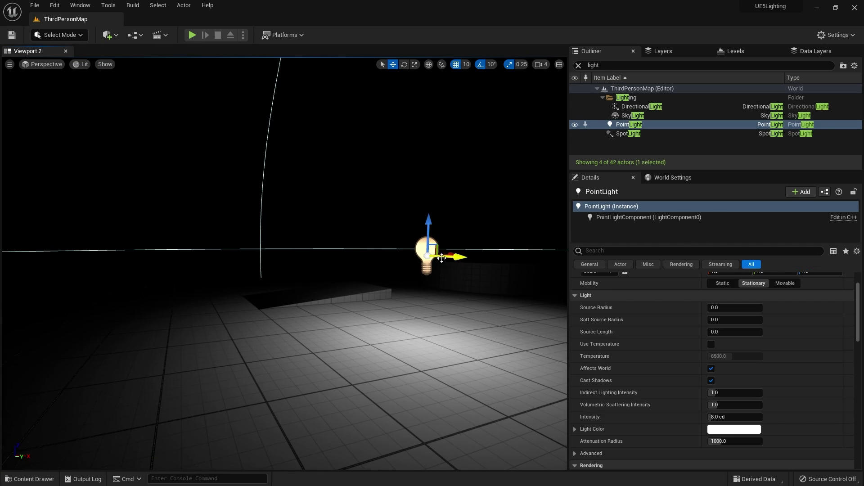
left_click(720, 430)
left_click_drag(618, 337, 621, 234)
right_click_drag(333, 252, 390, 268)
Add a cube shape to the level.
left_click(114, 37)
mouse_move(180, 152)
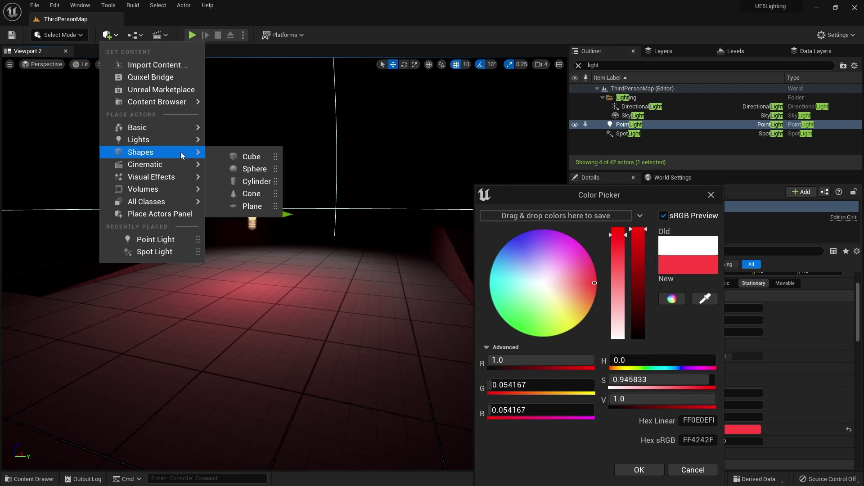
left_click(244, 157)
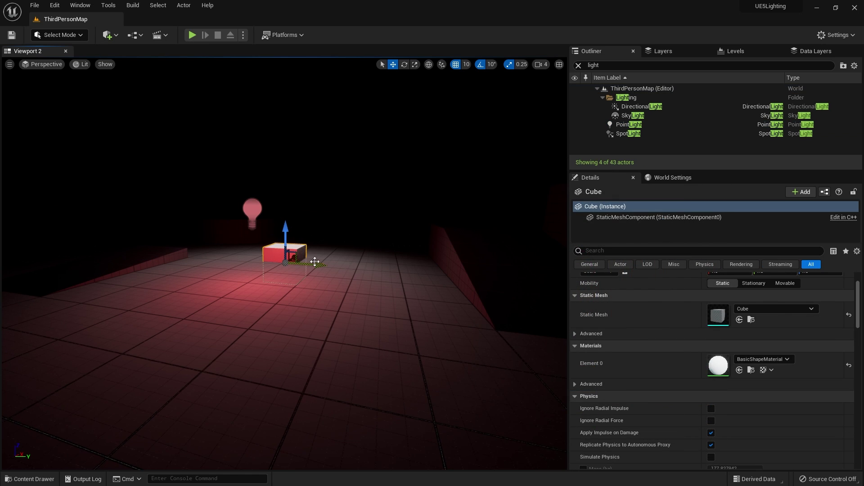
Move the cube along its axes so it rests on the lit floor right beside the red point light.
left_click_drag(314, 261, 346, 267)
left_click_drag(312, 232, 306, 189)
right_click_drag(306, 189, 231, 187)
key("d")
left_click_drag(511, 254, 296, 270)
right_click_drag(296, 271, 383, 270)
key("a")
left_click_drag(274, 292, 349, 301)
right_click_drag(349, 300, 336, 279)
key("a")
key("d")
left_click_drag(333, 295, 356, 294)
left_click_drag(321, 264, 318, 332)
right_click_drag(257, 331, 306, 324)
key("a")
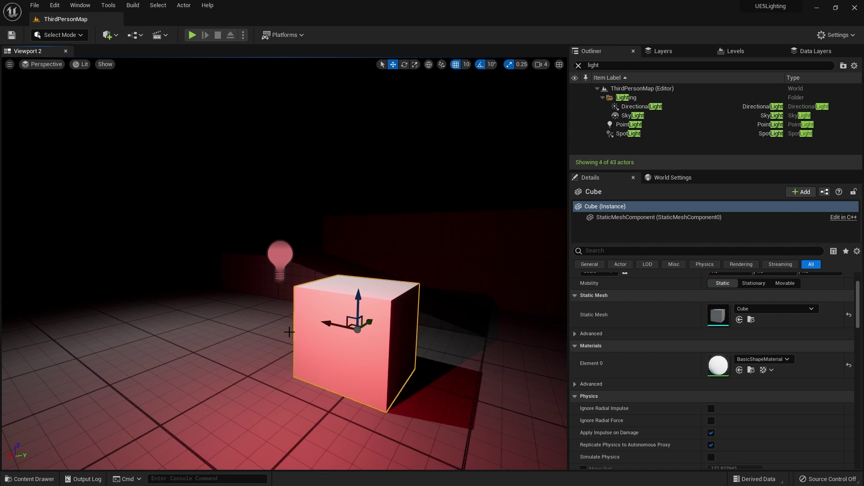
Find the point light's Lighting Channels by filtering for "light chann" and enable Channel 1 in addition to Channel 0.
right_click_drag(319, 353, 327, 373)
key("d")
left_click(366, 226)
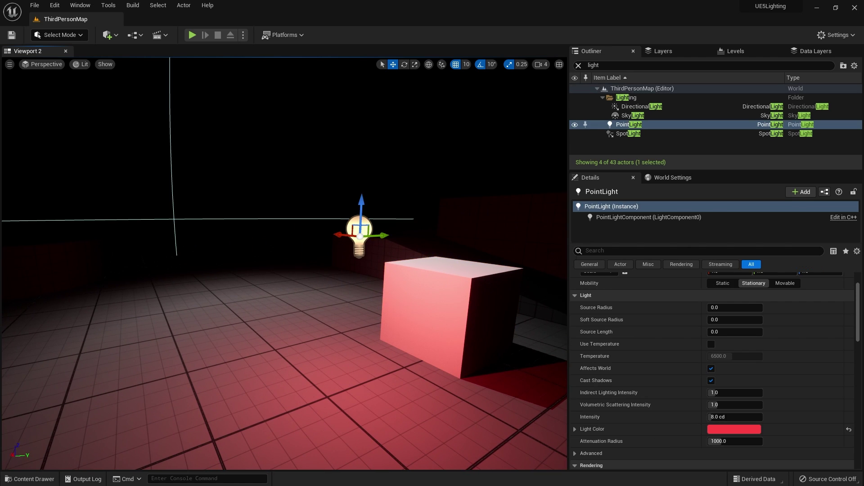
left_click(620, 251)
type("light chann")
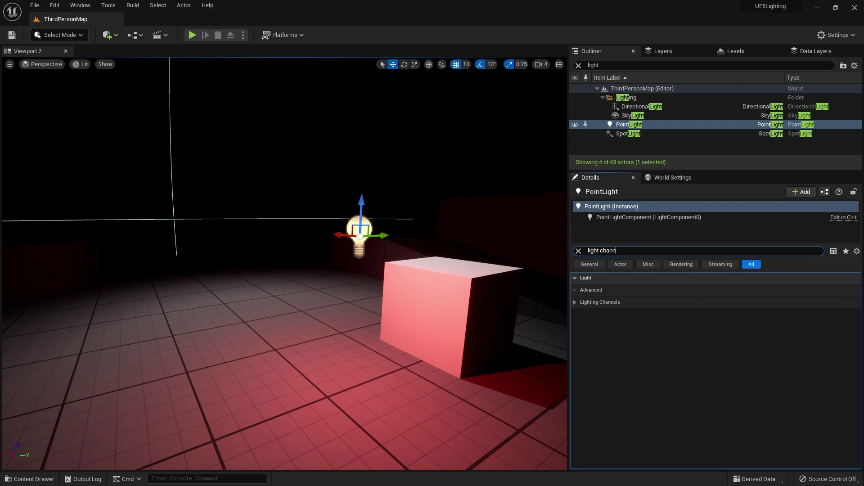
left_click(576, 301)
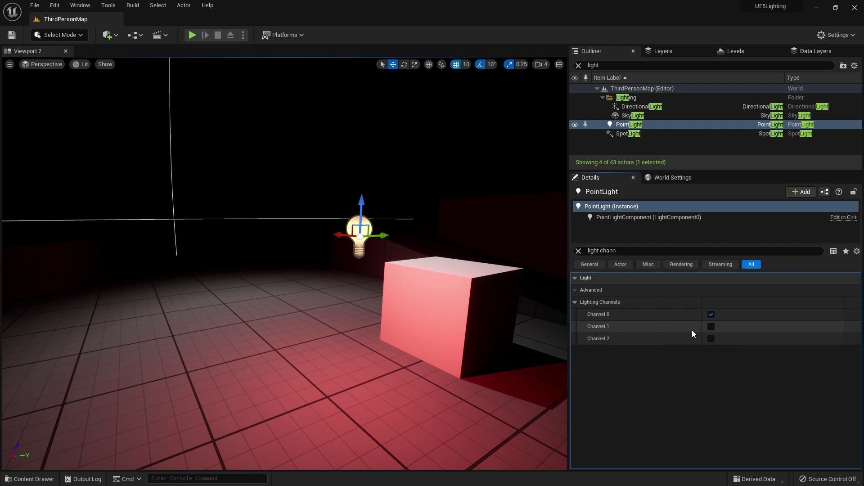
left_click(711, 329)
right_click_drag(418, 274, 327, 278)
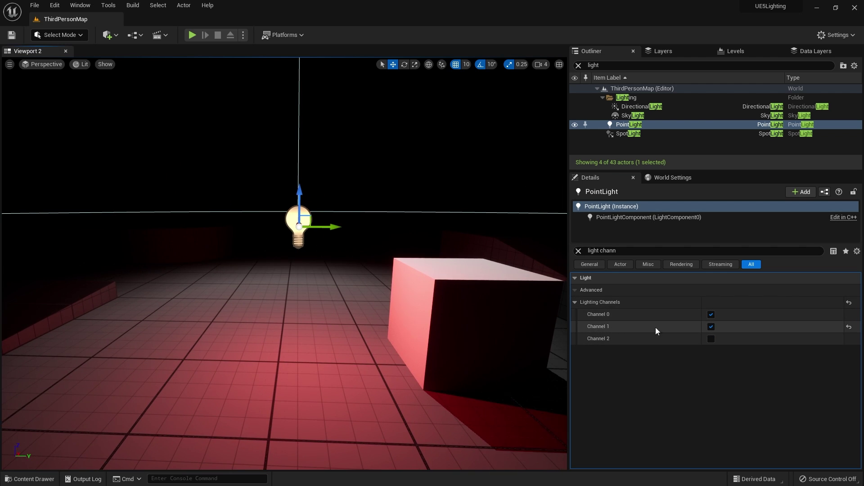
Disable lighting Channel 0 on the cube and inspect how the cube is lit from several angles.
left_click(452, 282)
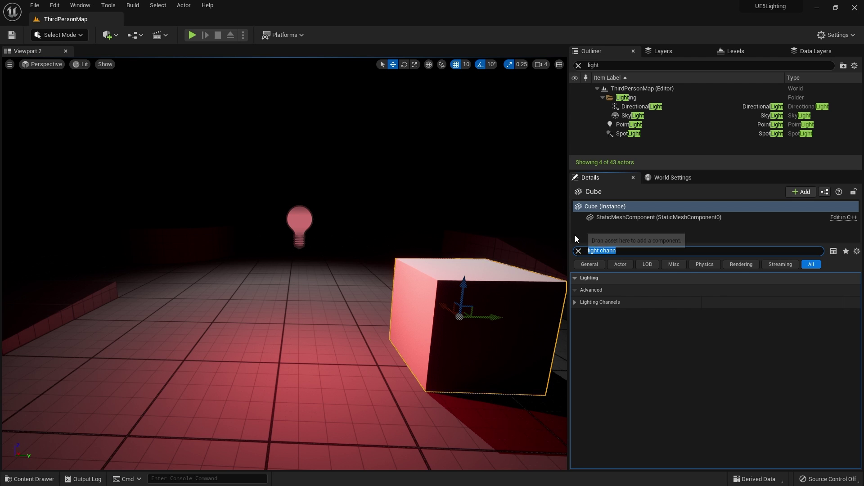
left_click(576, 302)
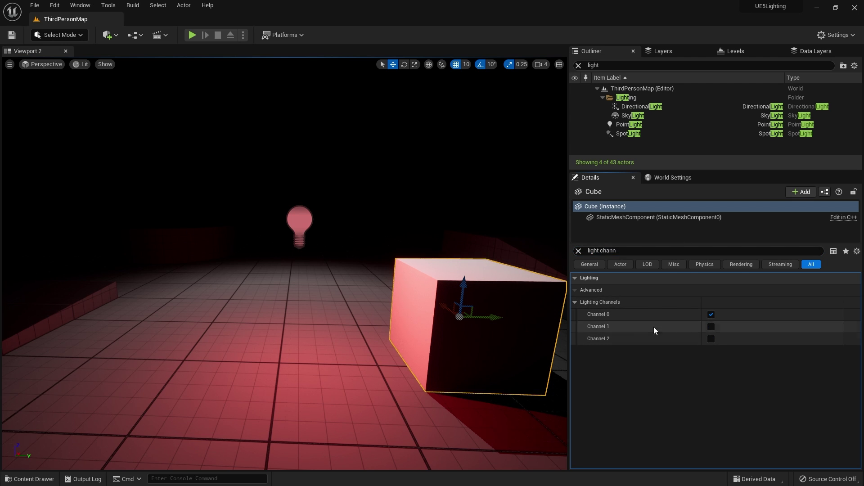
left_click(711, 315)
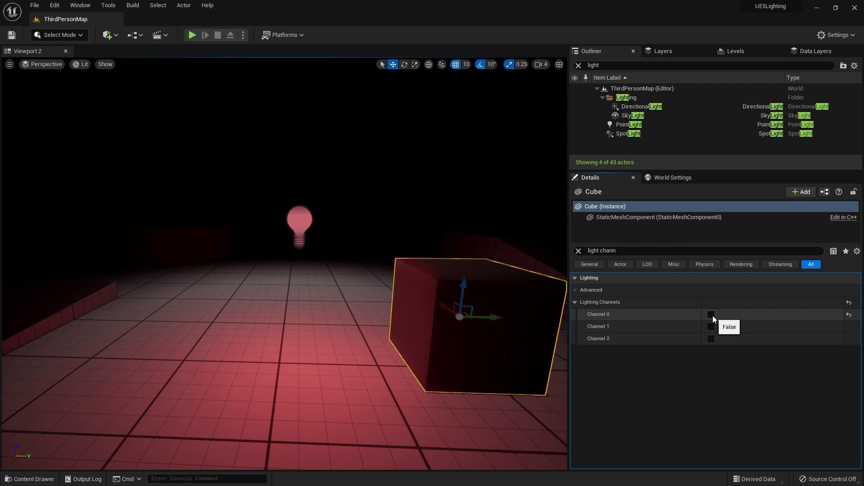
key("s")
right_click_drag(191, 220, 230, 222)
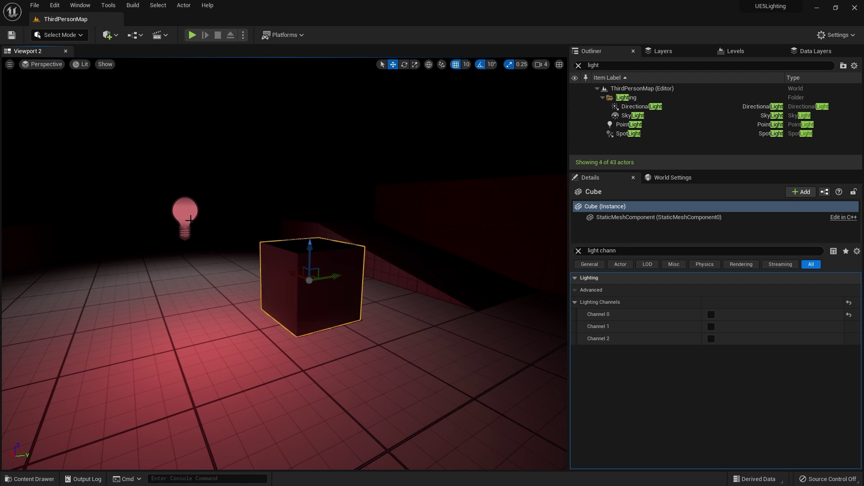
key("w")
mouse_move(305, 284)
right_mouse_down()
mouse_move(300, 268)
mouse_move(305, 284)
right_mouse_up()
key("s")
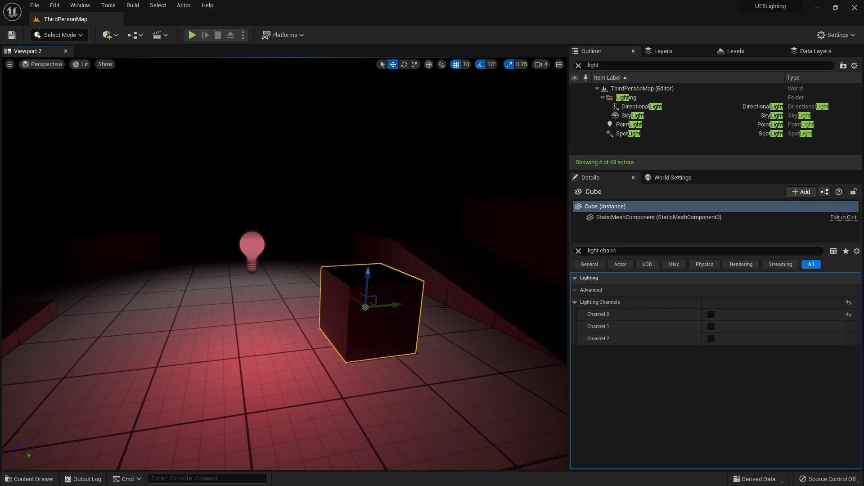
Enable lighting Channel 1 on the cube and view it around the point light.
left_click(711, 327)
key("a")
mouse_move(288, 270)
right_mouse_down()
mouse_move(334, 280)
mouse_move(387, 277)
mouse_move(342, 288)
mouse_move(279, 275)
mouse_move(289, 273)
right_mouse_up()
key("d")
key("a")
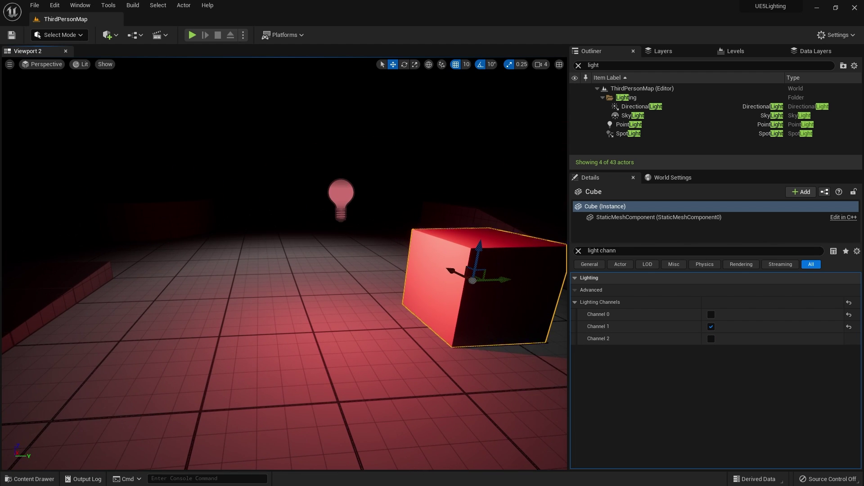
Re-enable lighting Channel 0 on the cube alongside Channel 1 and check its shadow.
left_click(711, 315)
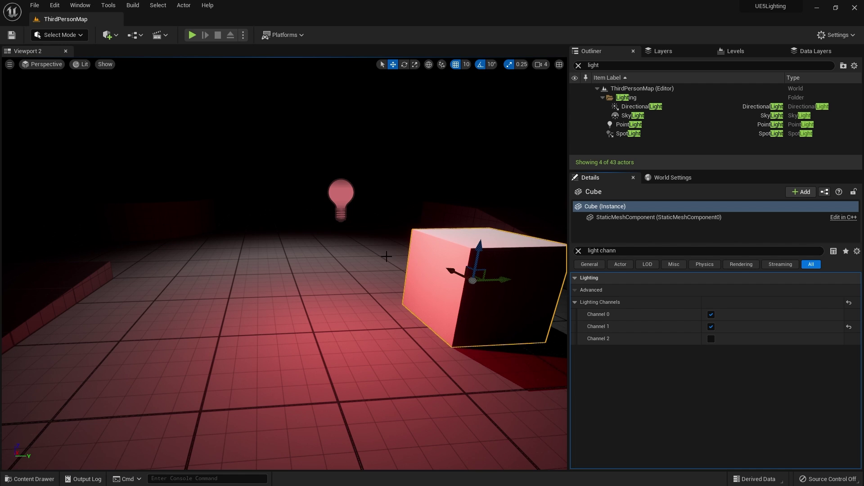
key("d")
right_click_drag(360, 270, 333, 270)
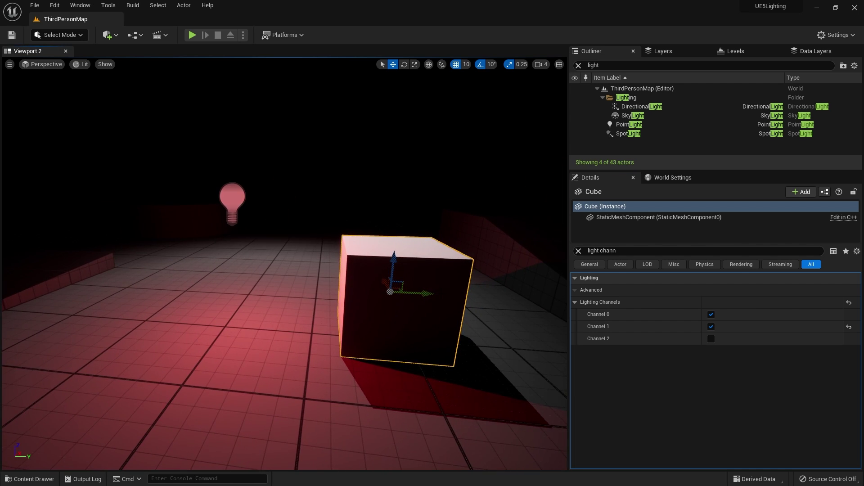
Delete the cube and the red point light from the level.
key("Delete")
left_click(232, 198)
key("Delete")
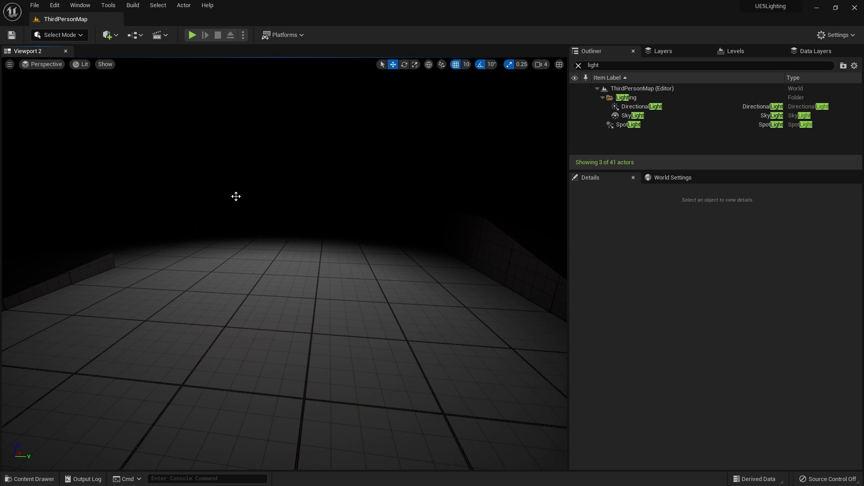
right_click_drag(215, 366, 212, 357)
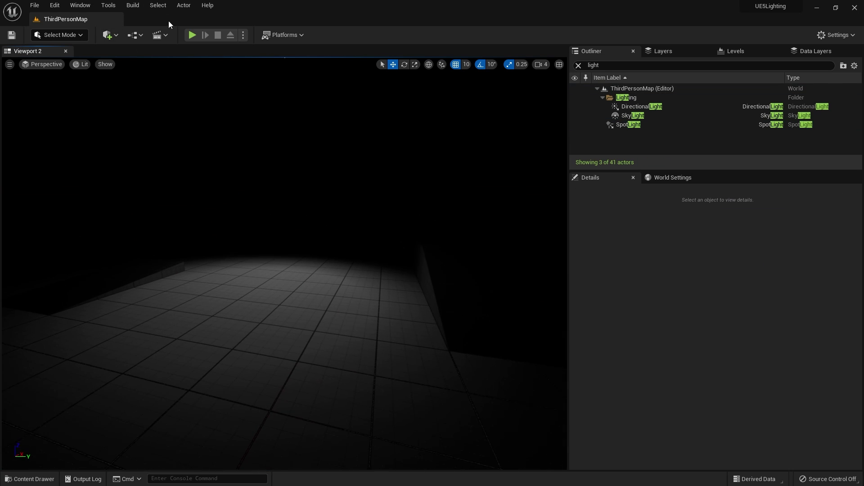
Play the level, run the character in and out of the spotlit area to examine its lighting, and end the play session.
left_click(192, 34)
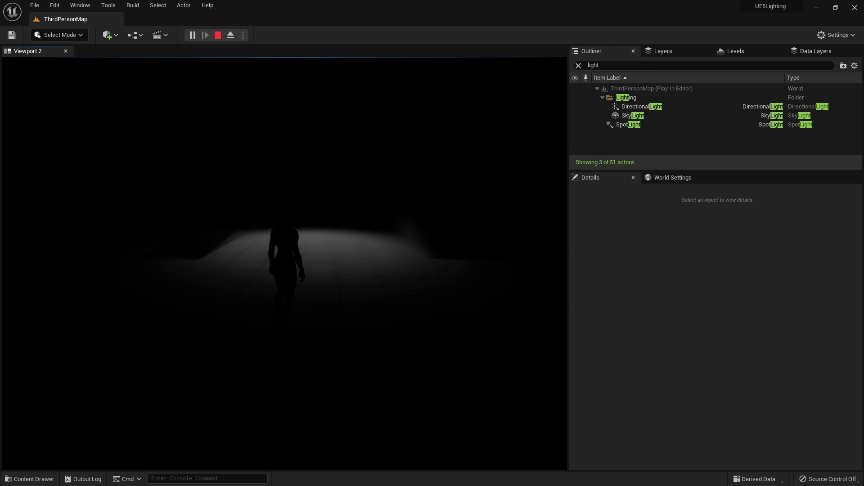
key("w")
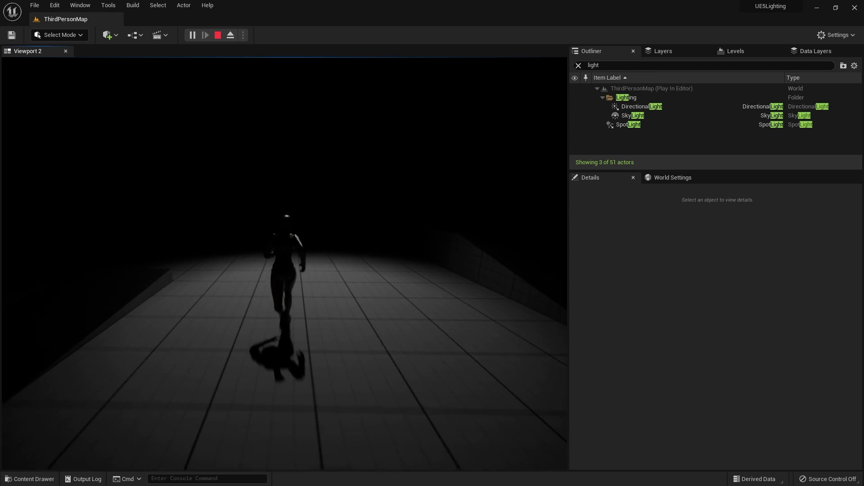
key("d")
key("a")
key("w")
key("d")
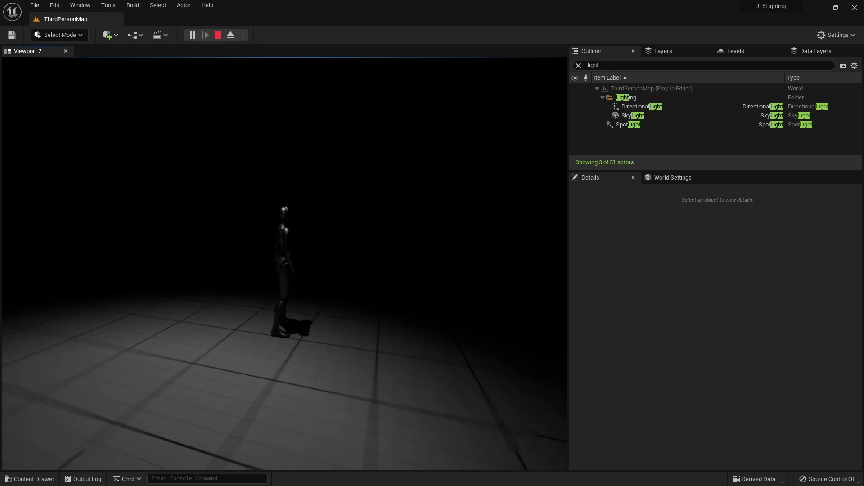
key("w")
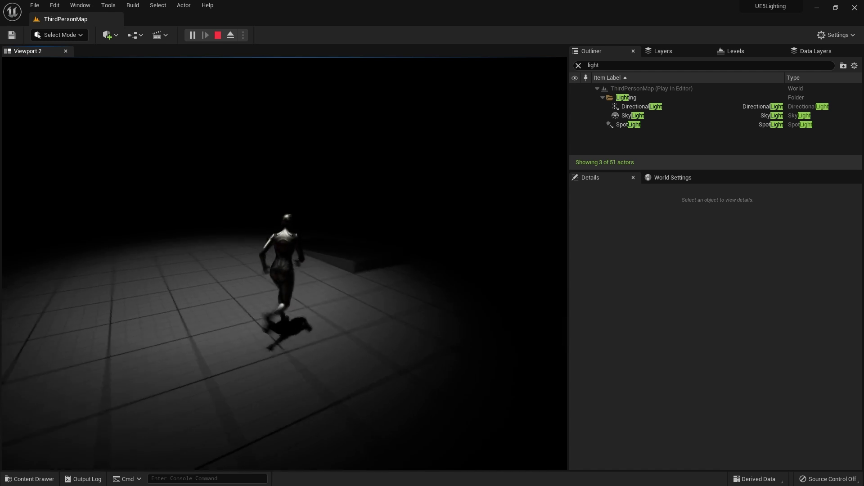
key("d")
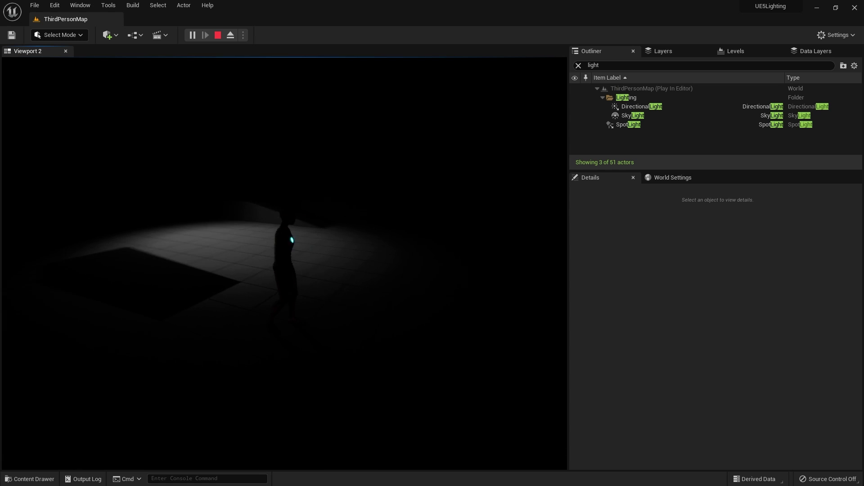
key("d")
key("w")
key("d")
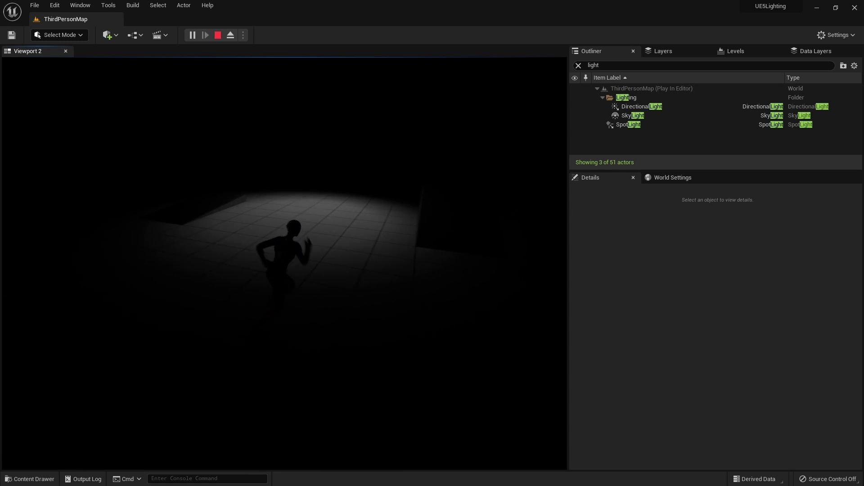
key("a")
key("s")
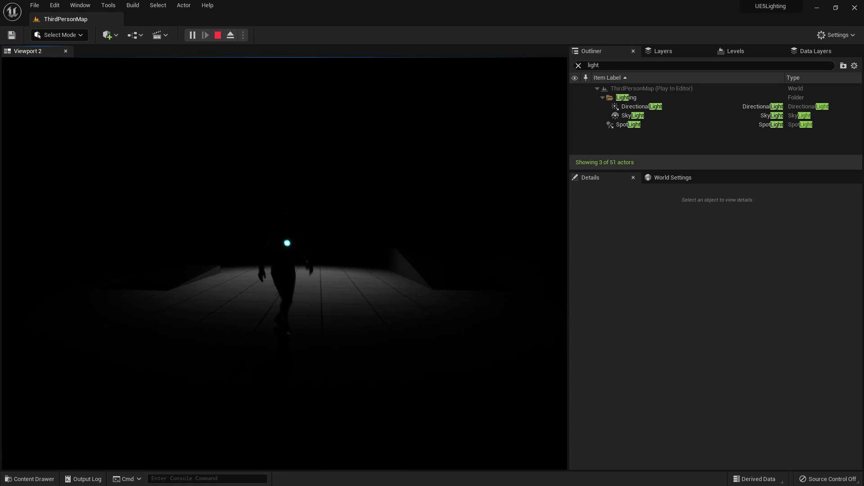
key("w")
key("w")
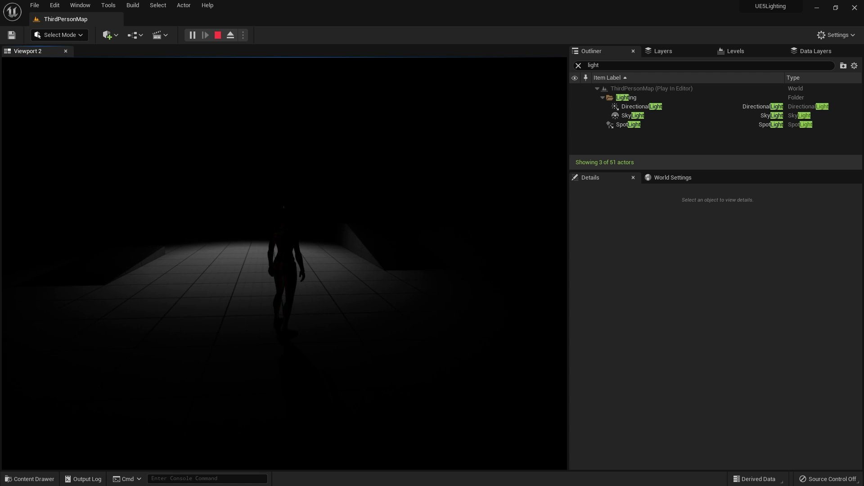
key("Escape")
Open the BP_ThirdPersonCharacter blueprint from the ThirdPerson/Blueprints content folder.
left_click(43, 479)
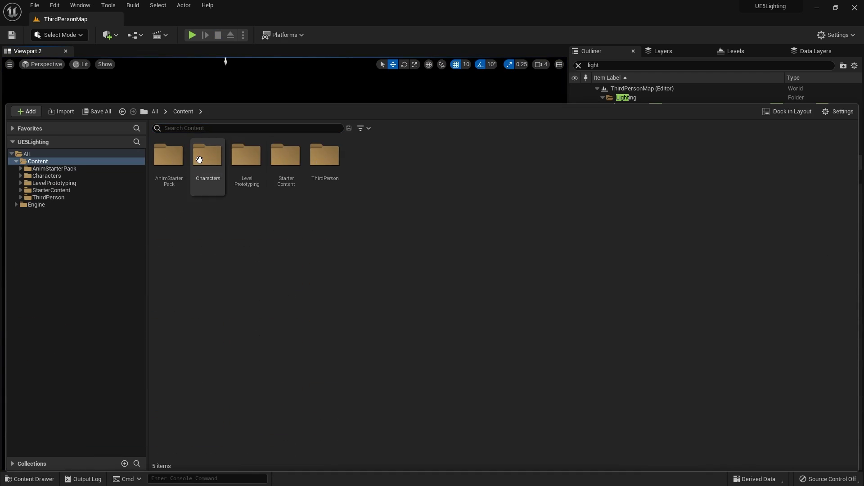
double_click(335, 173)
double_click(172, 149)
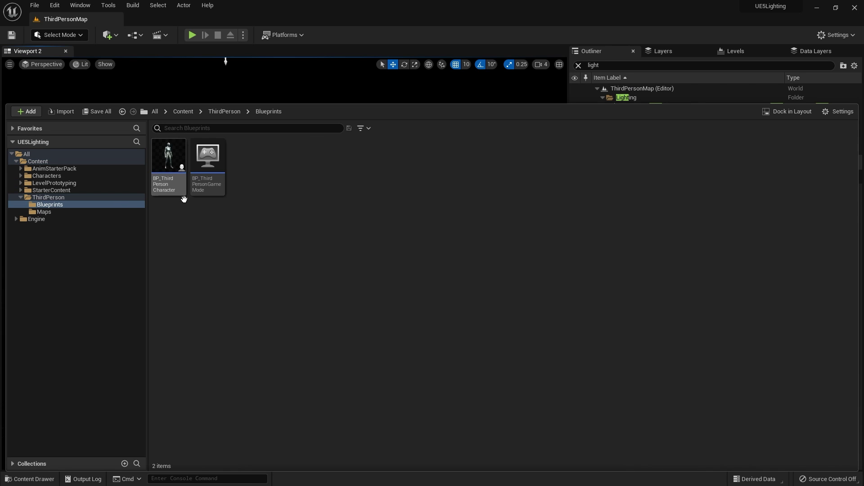
left_click(167, 152)
key("ctrl+space")
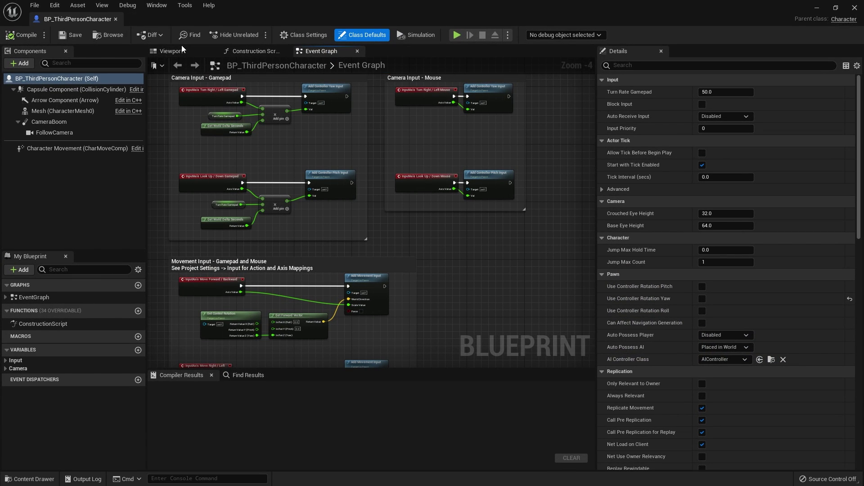
Show the character in the blueprint's 3D view and add a Point Light component under CameraBoom.
left_click(183, 49)
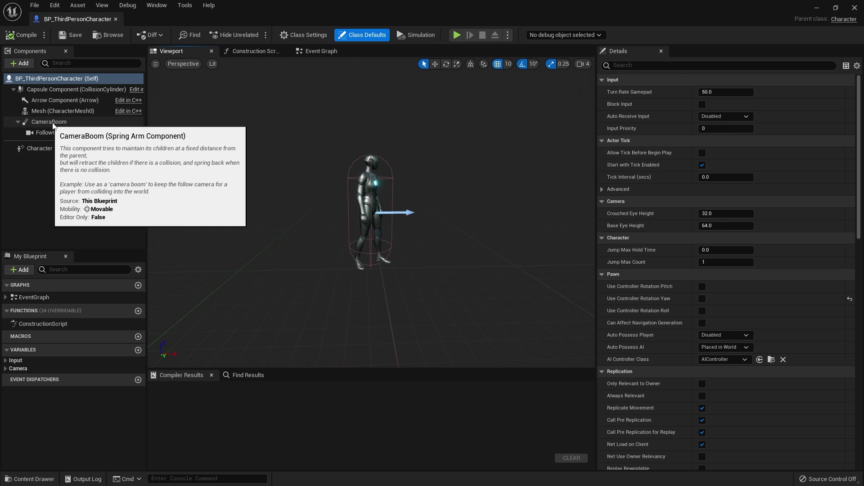
left_click(63, 122)
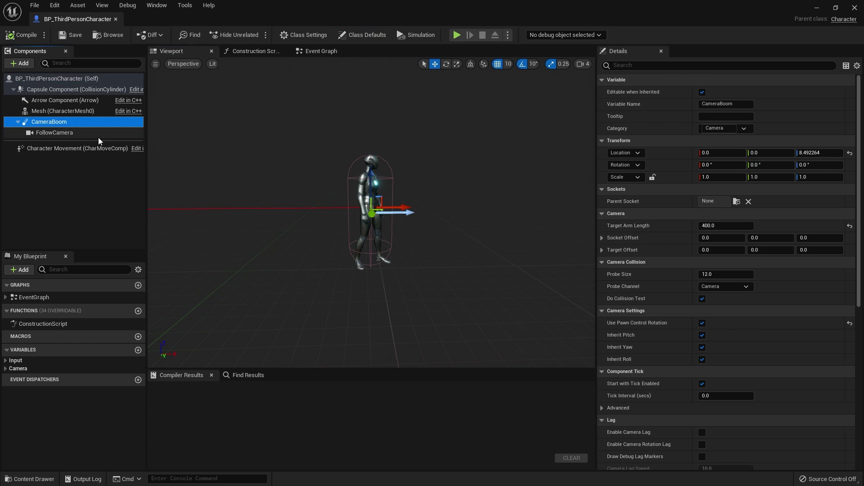
left_click(20, 63)
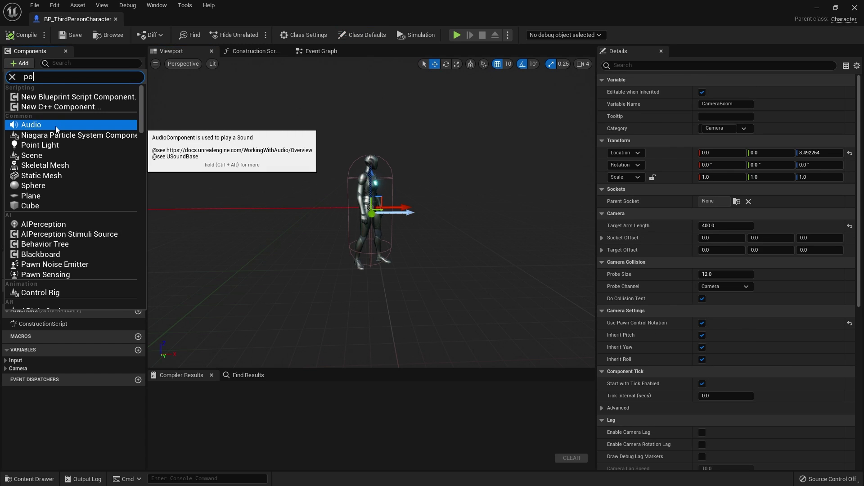
key("Return")
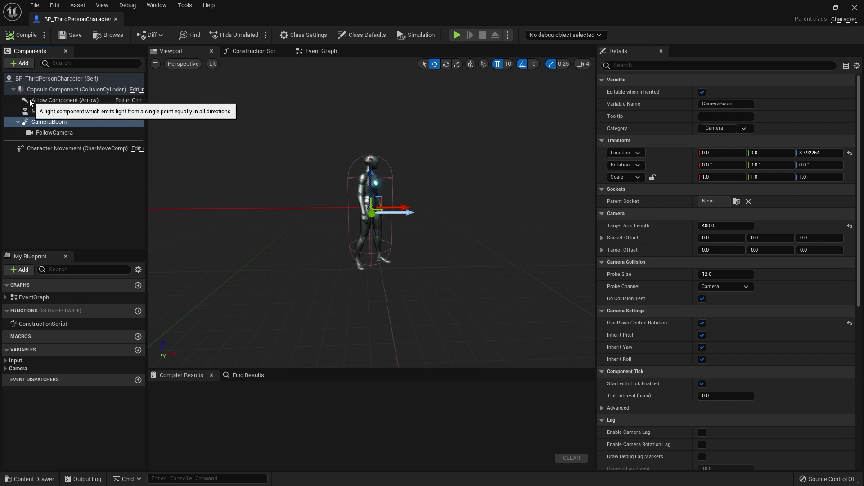
key("Return")
Move the point light close behind the character's upper back, to location X 350, Y 0, Z 40.
right_click_drag(322, 212, 299, 207)
left_click_drag(298, 205, 485, 207)
key("d")
key("w")
mouse_move(373, 209)
right_mouse_down()
mouse_move(387, 202)
mouse_move(373, 208)
right_mouse_up()
left_click_drag(323, 216, 322, 176)
right_click_drag(322, 176, 322, 176)
Set the point light's intensity to 50.
left_click(719, 347)
type("50")
key("Return")
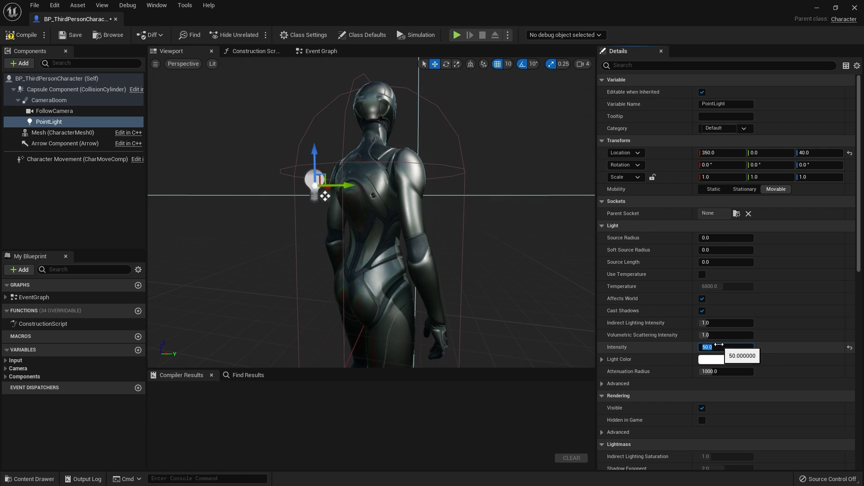
Set the point light's source radius to 100, and compile and save the character blueprint.
right_click_drag(452, 197, 376, 189)
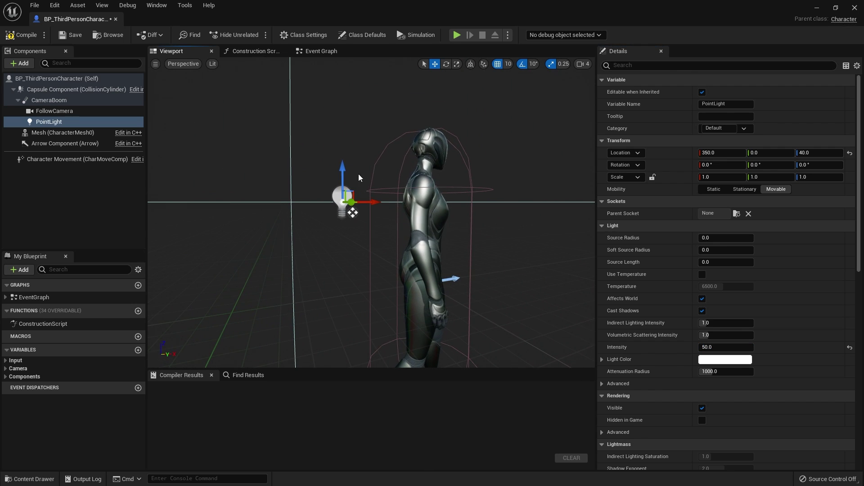
left_click(727, 237)
type("100")
key("Return")
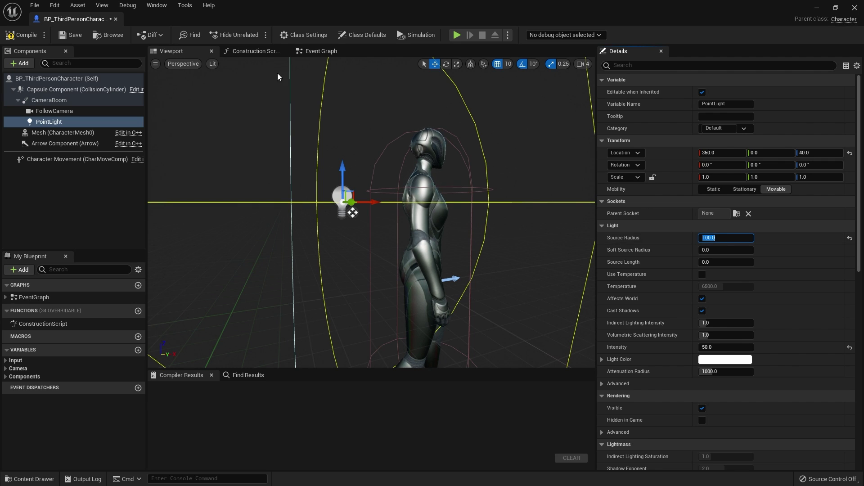
left_click(23, 35)
left_click(64, 40)
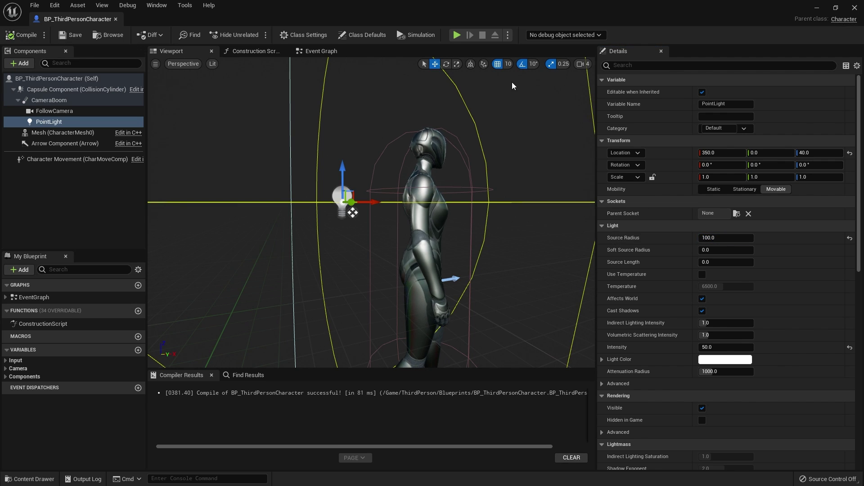
Return to the level and play it, running the character into the dark area to examine the attached light.
left_click(817, 8)
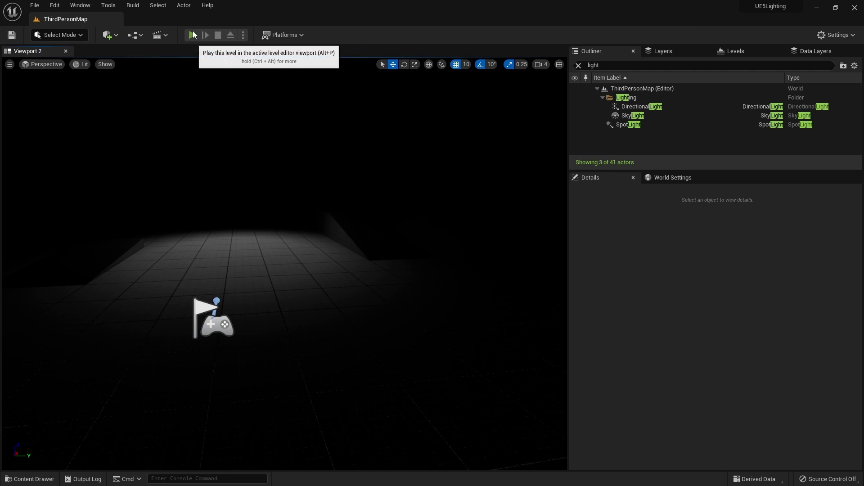
left_click(193, 35)
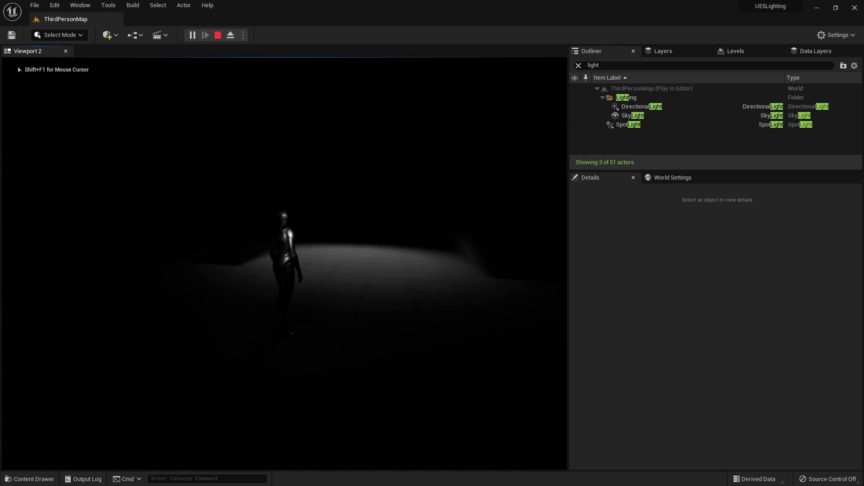
key("s")
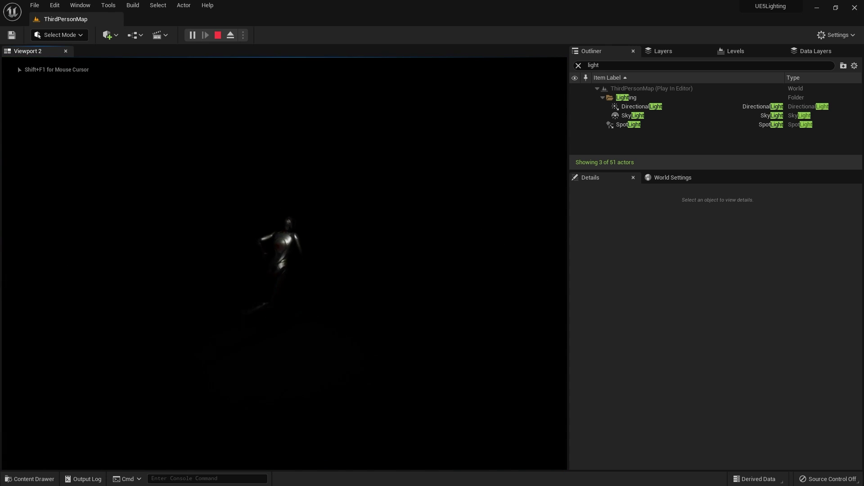
key("d")
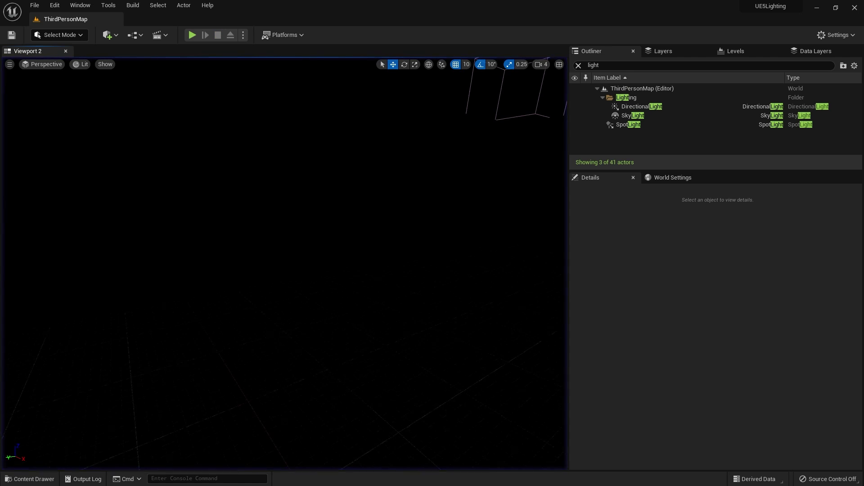
Reopen BP_ThirdPersonCharacter and switch its point light from lighting Channel 0 to Channel 1.
left_click(54, 480)
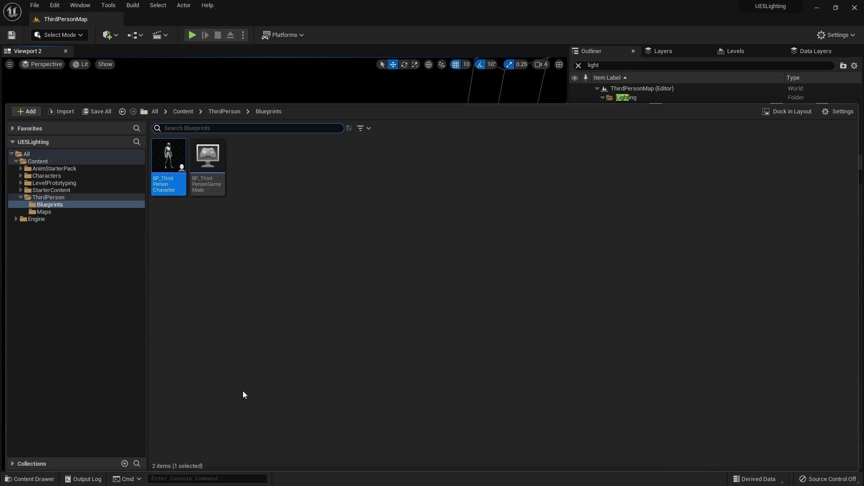
double_click(171, 163)
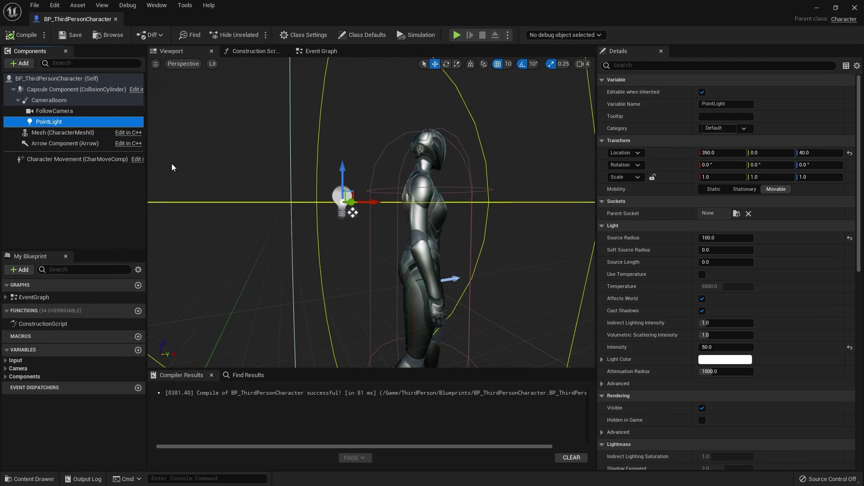
left_click(616, 68)
type("channel")
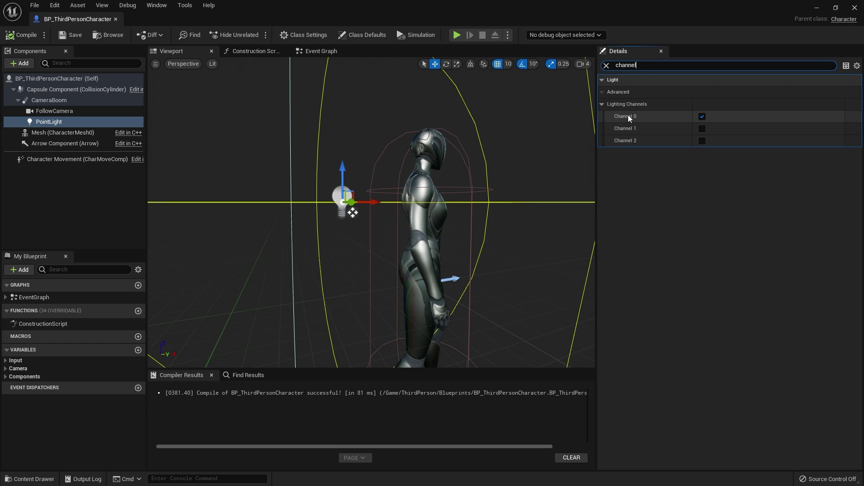
left_click(702, 118)
left_click(702, 129)
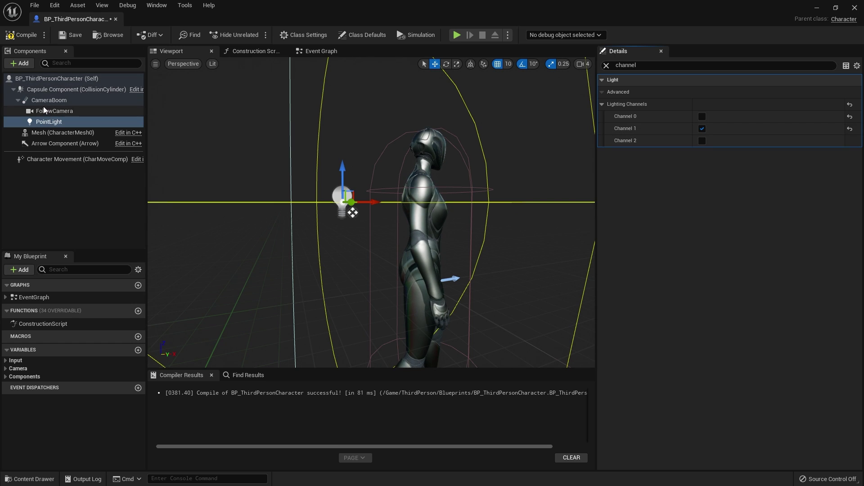
Enable lighting Channel 1 alongside Channel 0 on the character mesh and compile the blueprint.
left_click(420, 224)
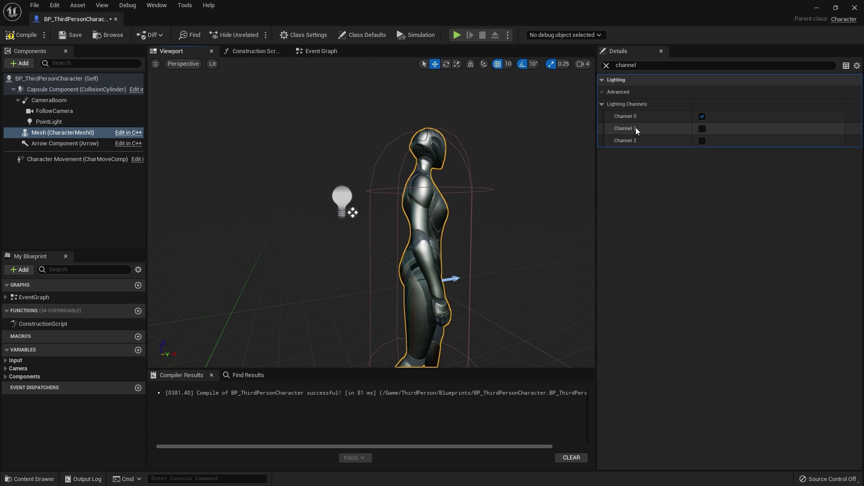
left_click(703, 131)
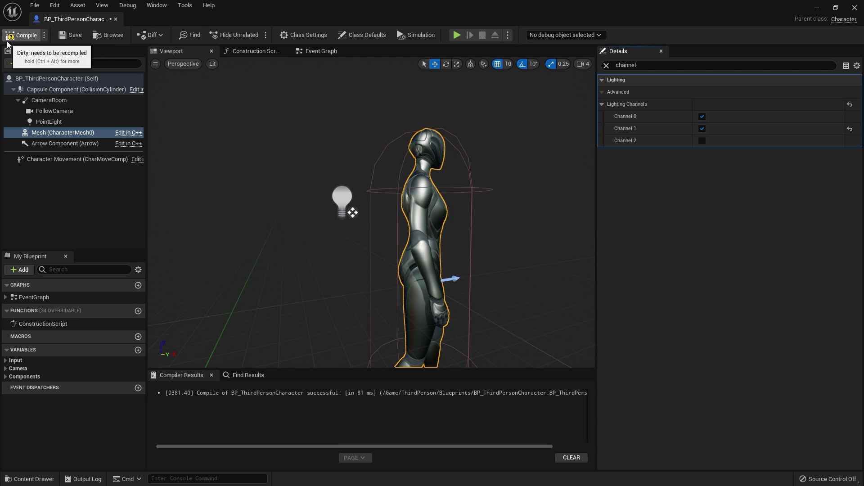
left_click(22, 35)
Close the blueprint editor and play the level to check the character's lighting with the new channels.
left_click(855, 8)
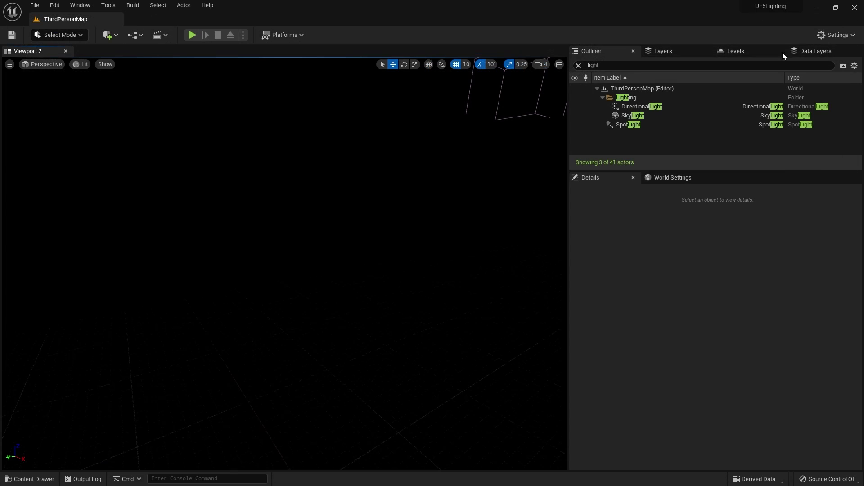
left_click(192, 34)
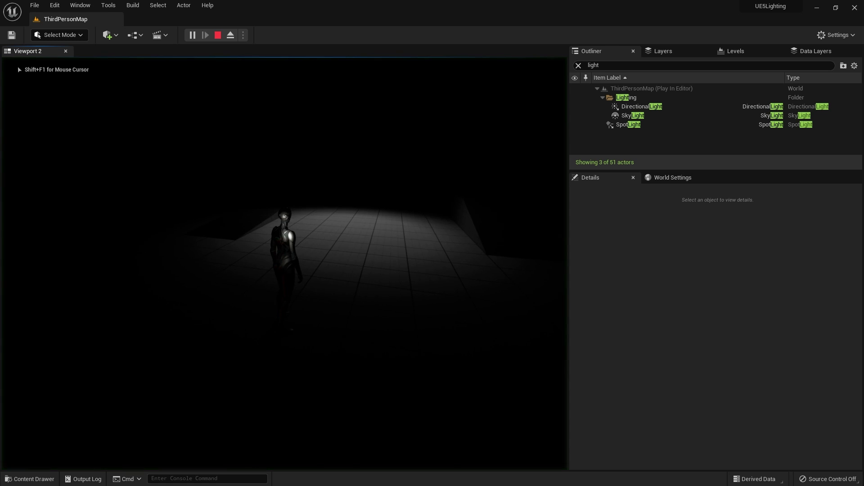